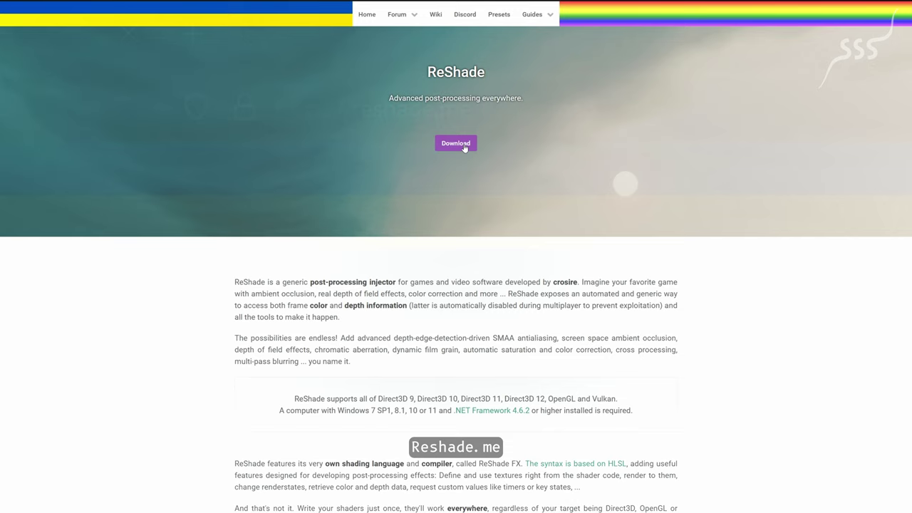
Step: Download ReShade 6.3.2 with full add-on support from its website, launch the setup file and accept the multiplayer warning
click(460, 147)
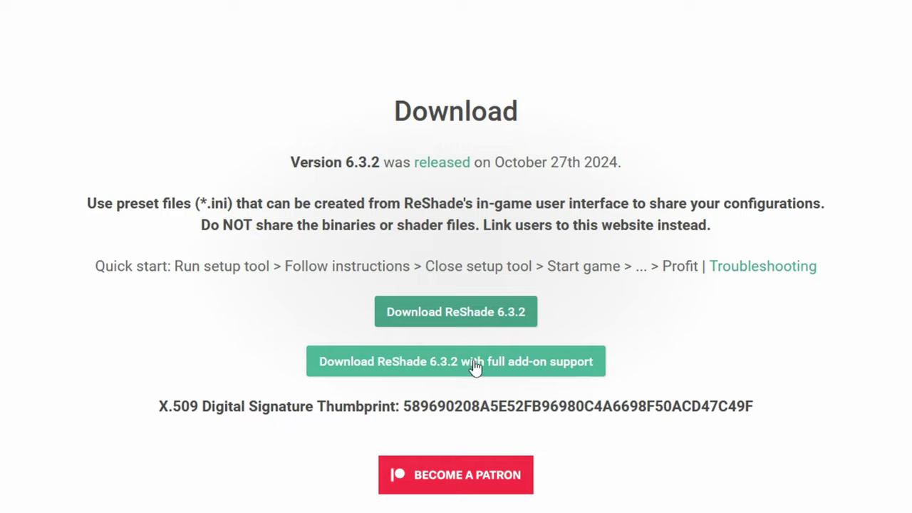
click(435, 367)
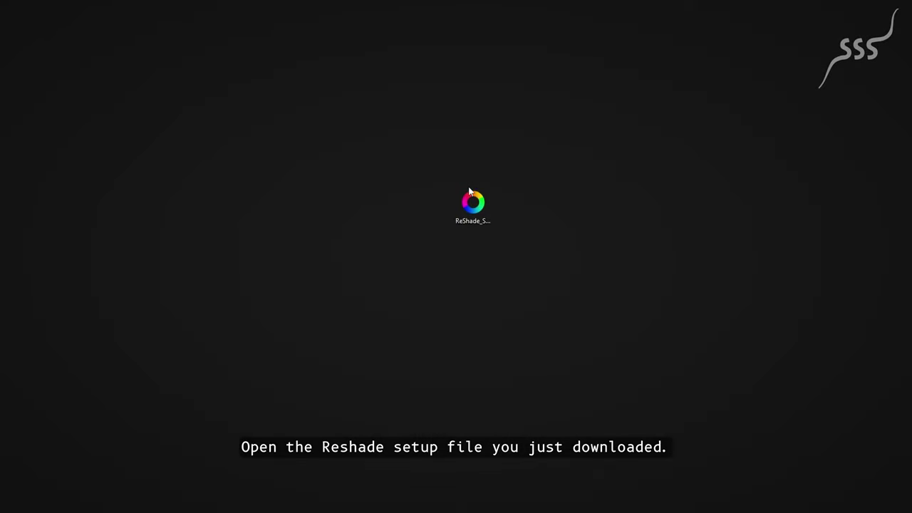
double_click(470, 194)
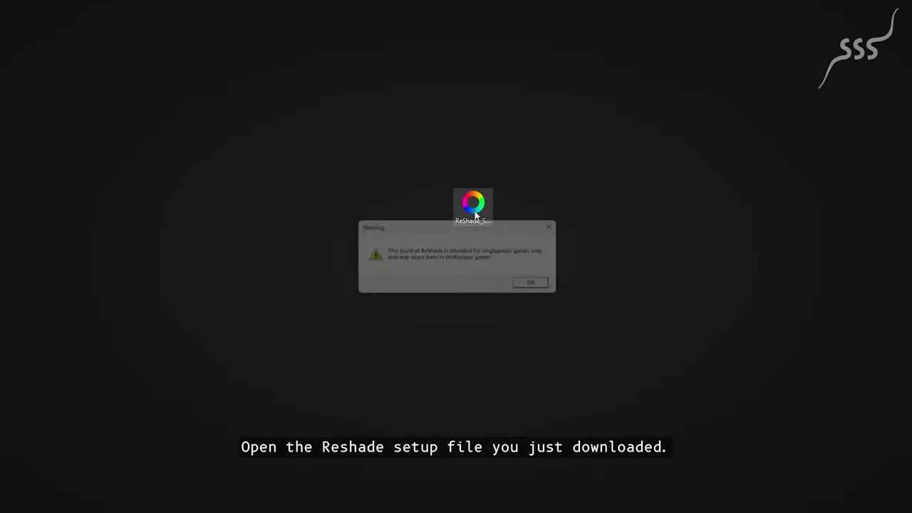
click(545, 288)
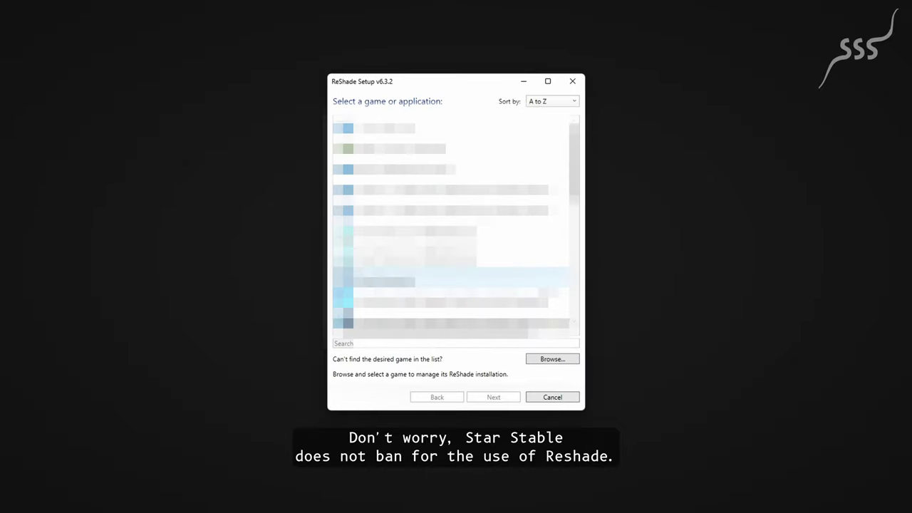
Step: Choose SSOClient from Program Files > Star Stable Online > client as the game, with OpenGL as its rendering API
click(530, 361)
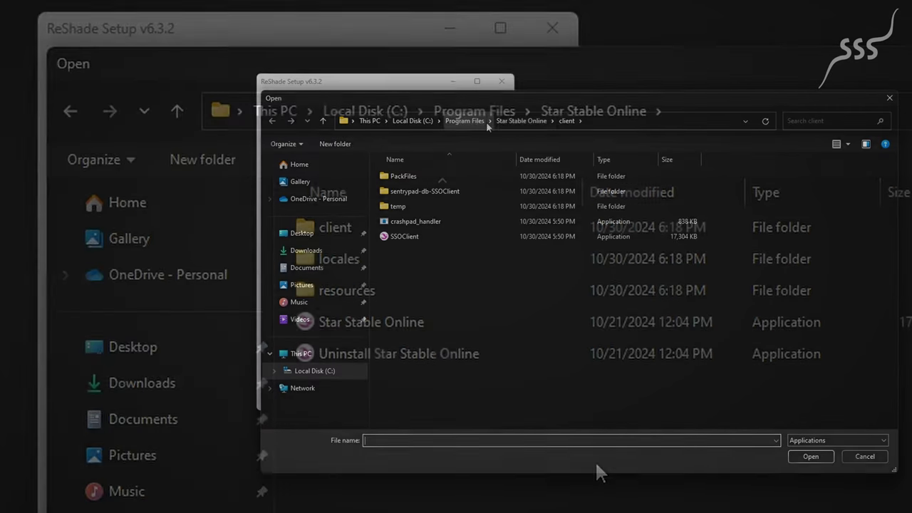
click(521, 121)
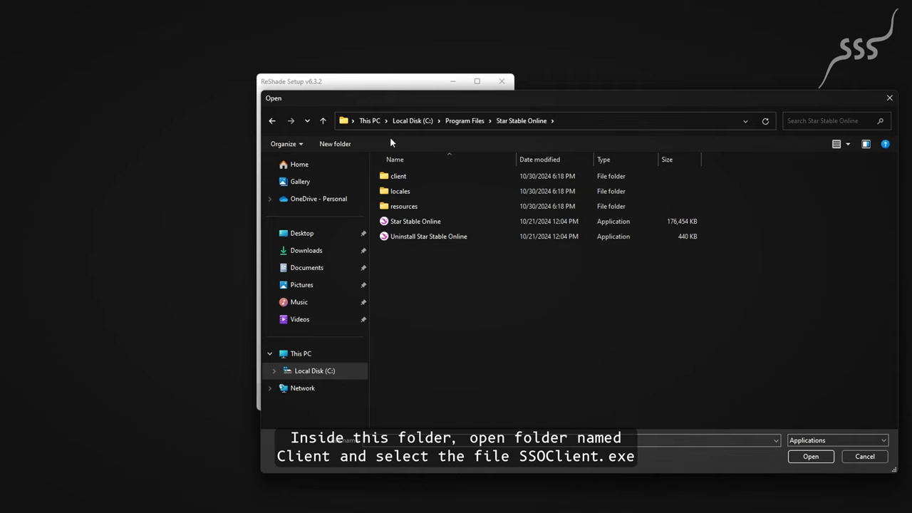
double_click(423, 178)
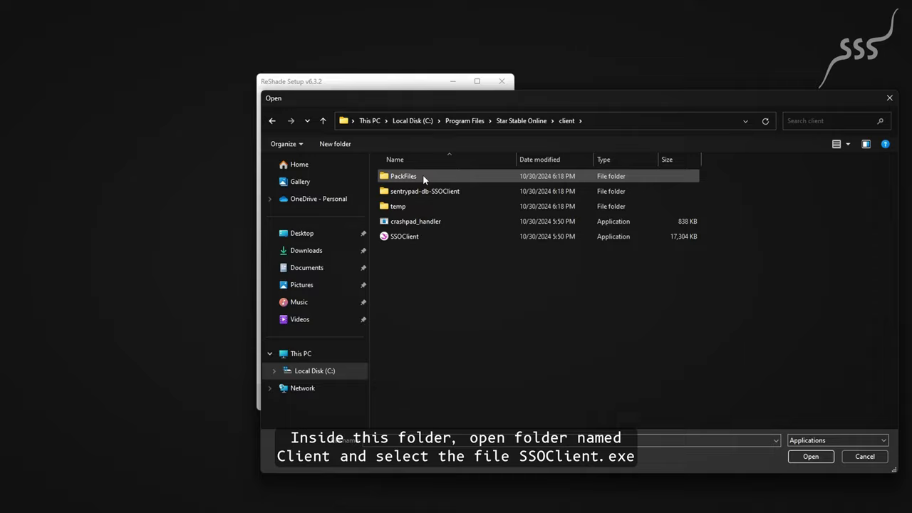
double_click(435, 237)
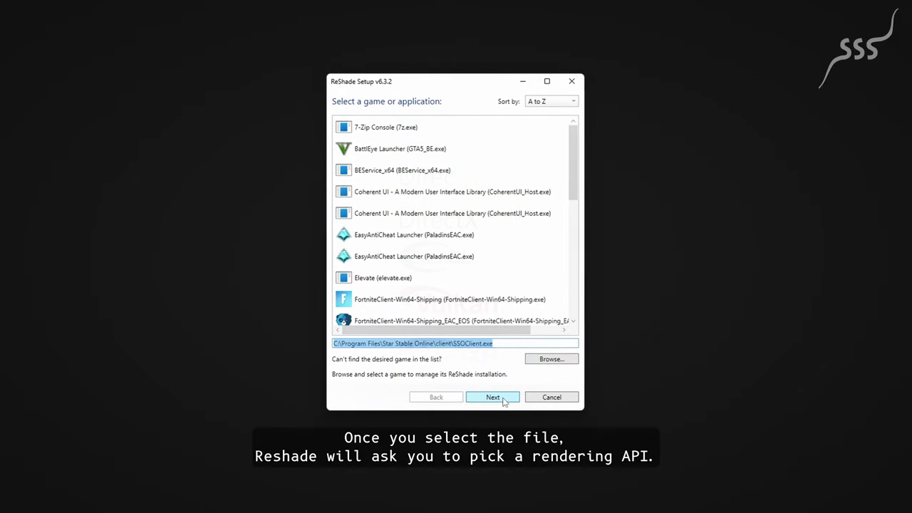
click(492, 396)
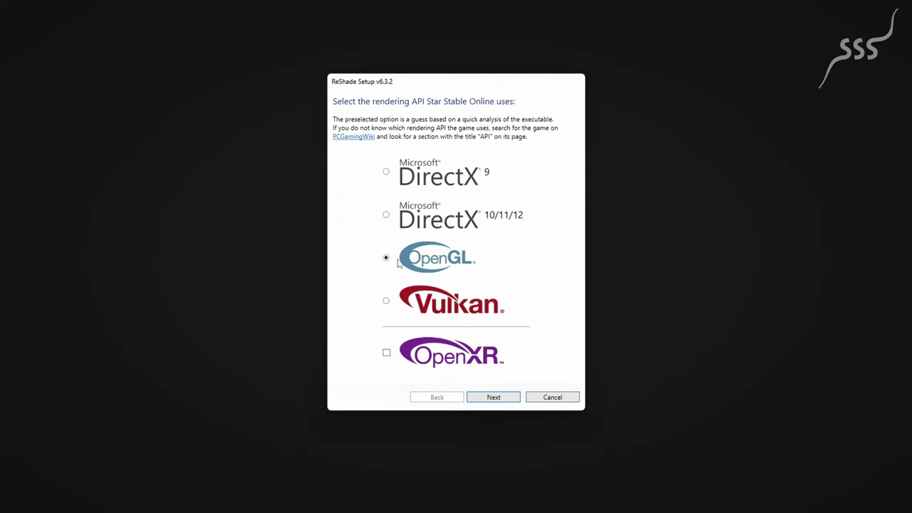
click(493, 397)
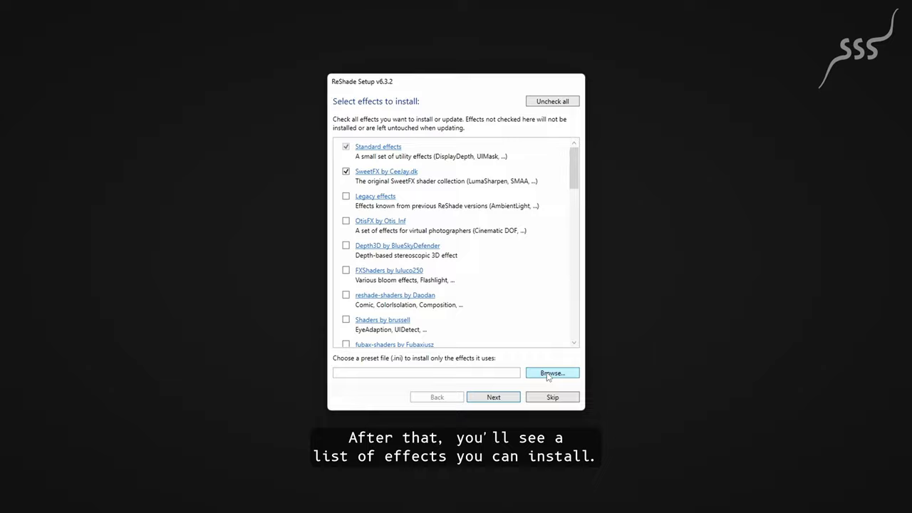
Step: Install all listed effect packages without any add-ons and finish the ReShade setup
click(548, 103)
click(548, 103)
drag(575, 164, 591, 138)
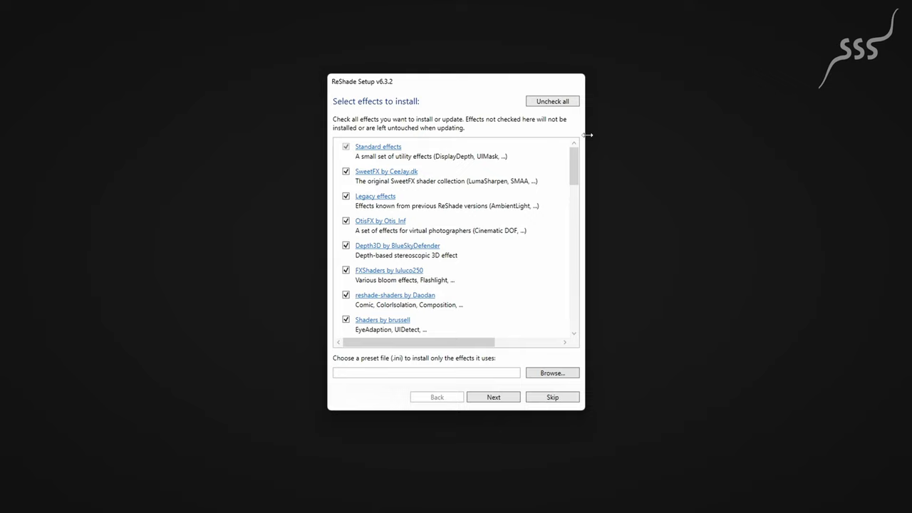
click(504, 399)
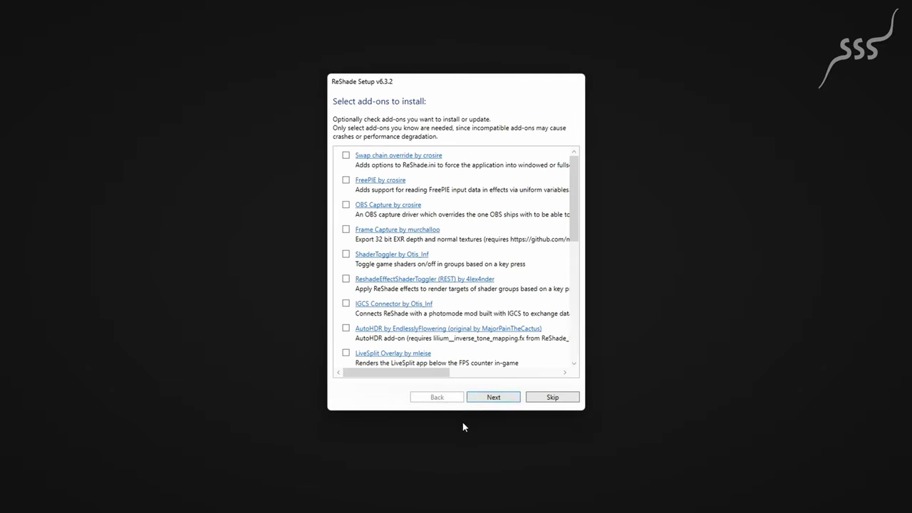
click(539, 399)
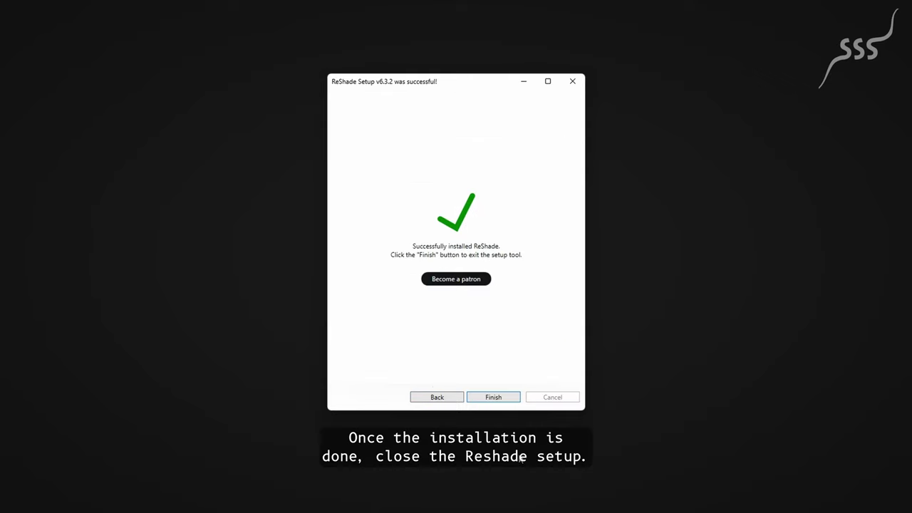
click(492, 399)
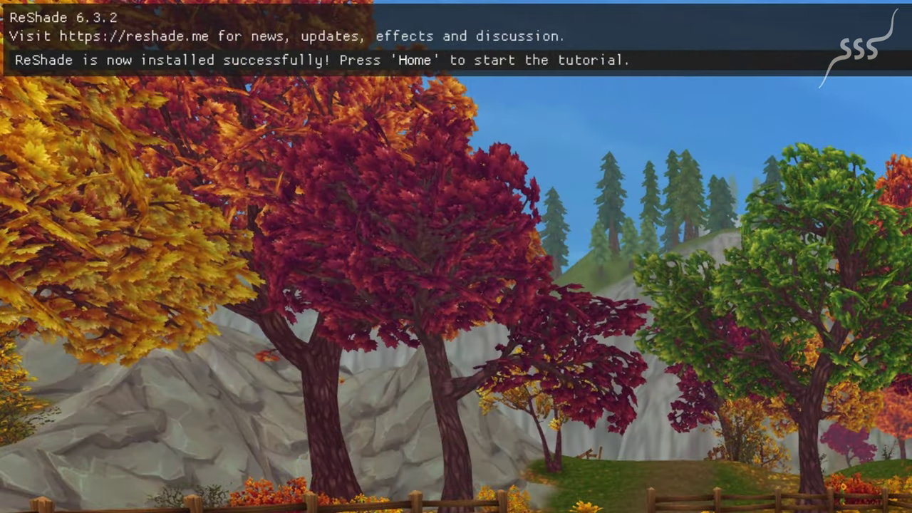
Step: Open the ReShade overlay in the game, skip the tutorial and set the global preprocessor definition RESHADE_DEPTH_INPUT_IS_UPSIDE_DOWN to 1
key(Home)
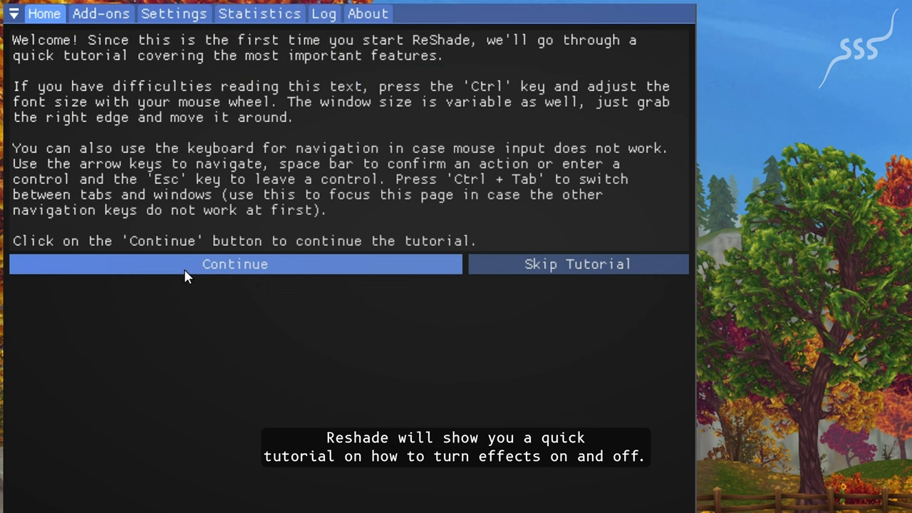
click(550, 266)
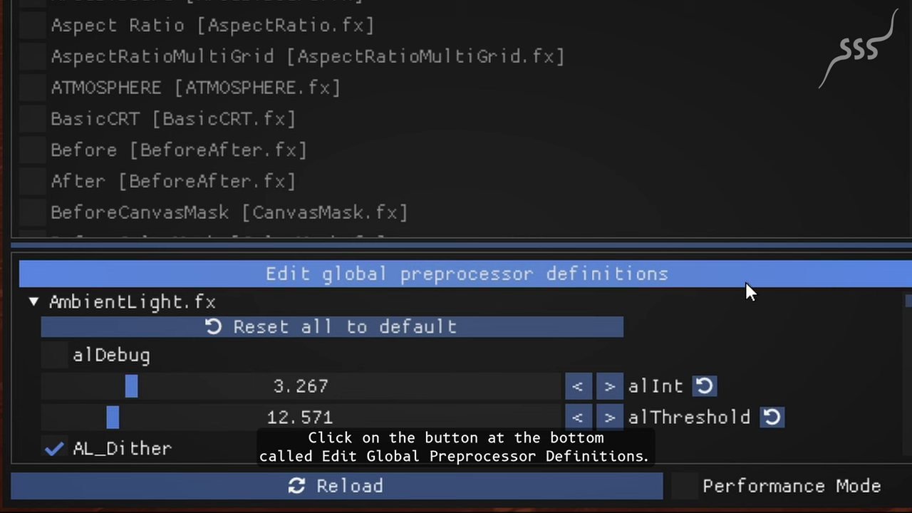
click(739, 274)
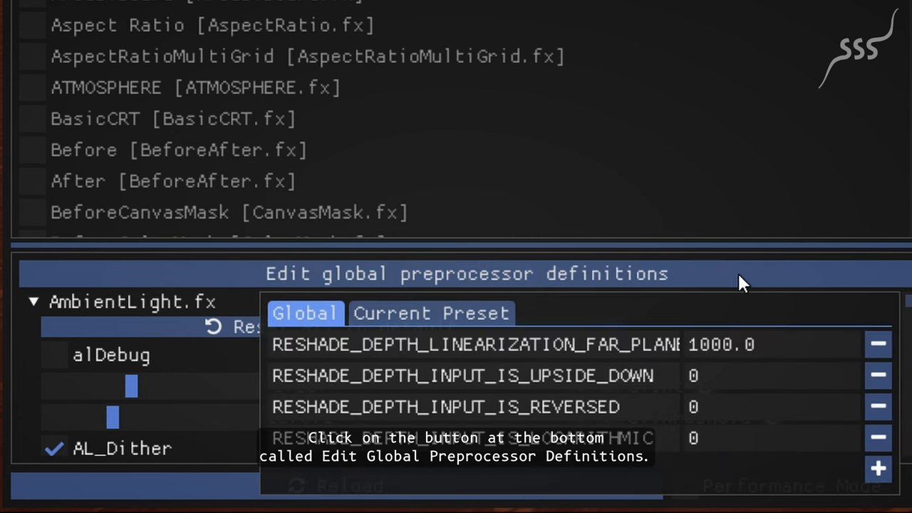
double_click(713, 376)
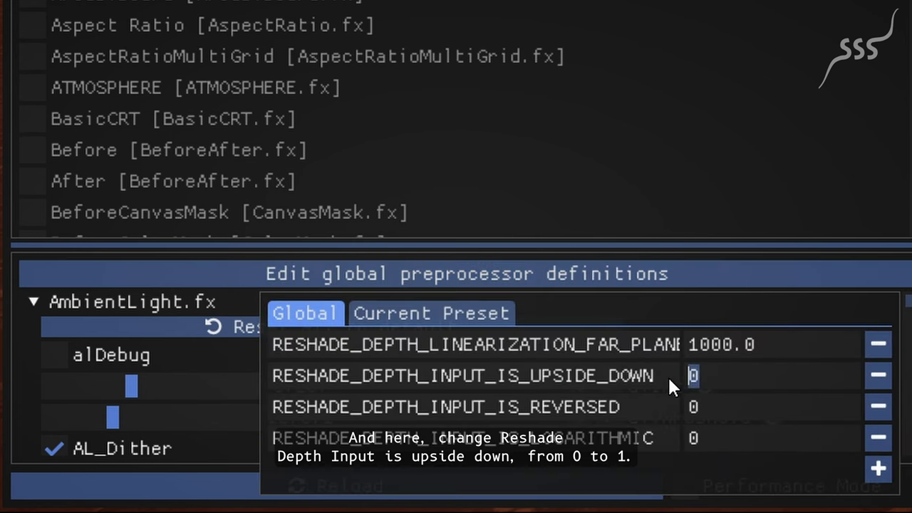
text(1)
click(826, 226)
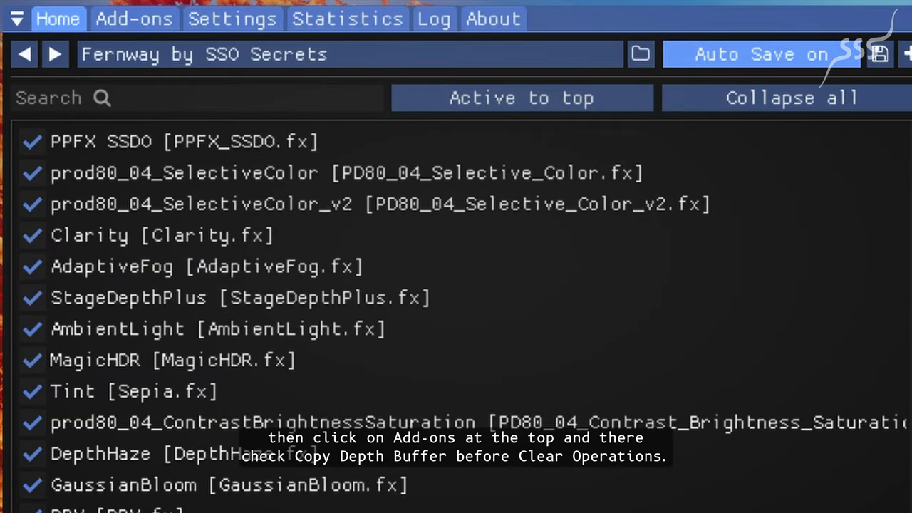
Step: Enable copying the depth buffer before clear operations in Generic Depth and assign slash as the effect toggle key
click(127, 18)
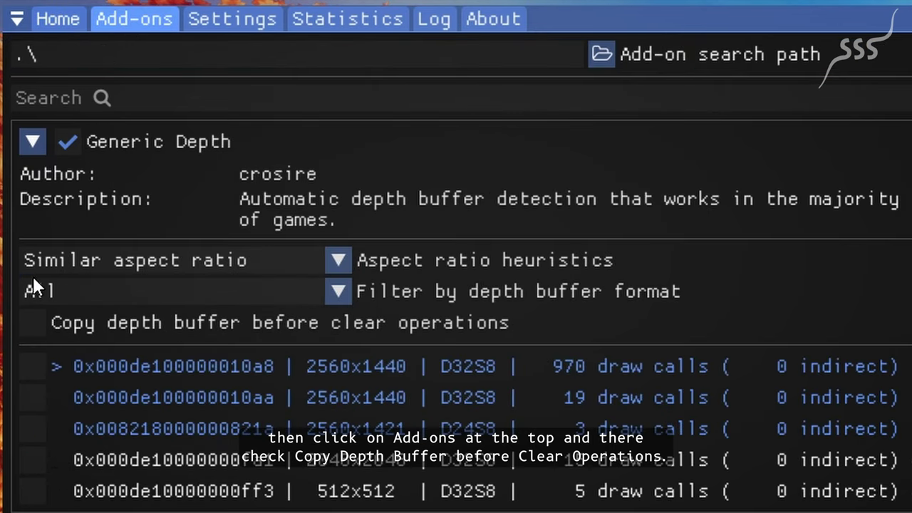
click(30, 326)
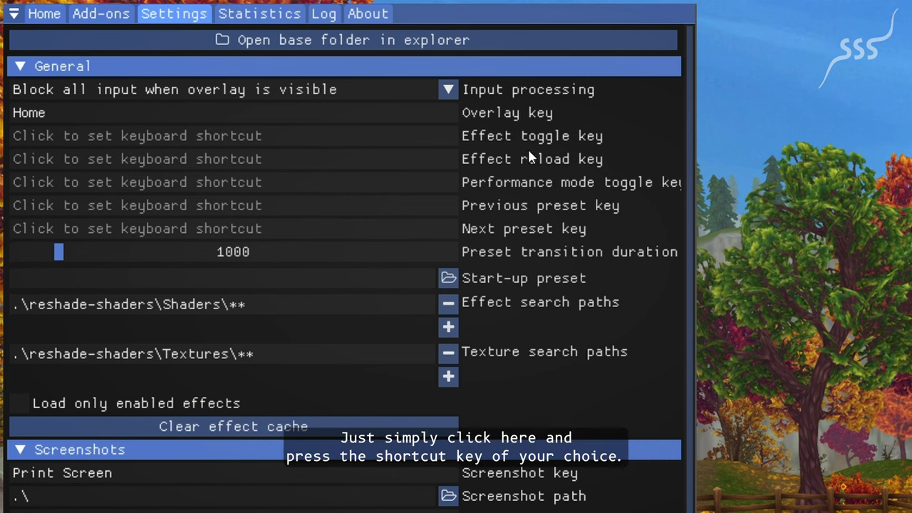
click(400, 137)
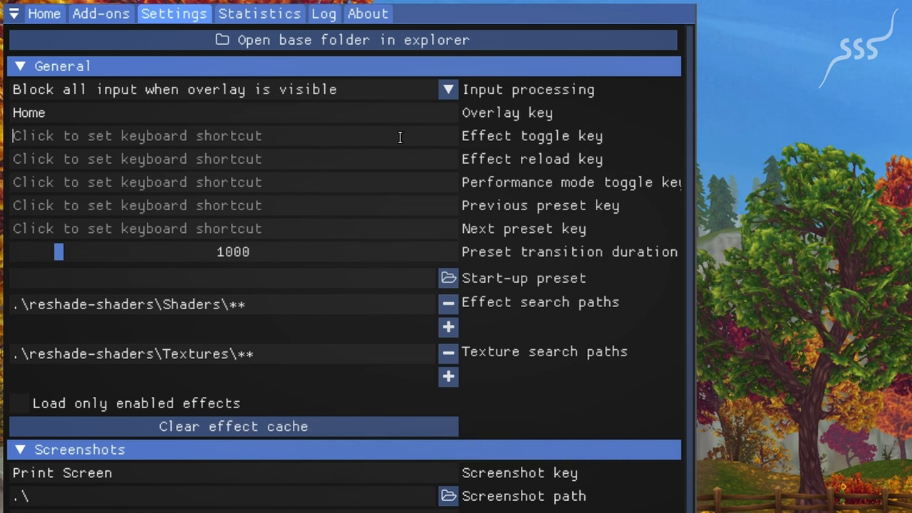
key(slash)
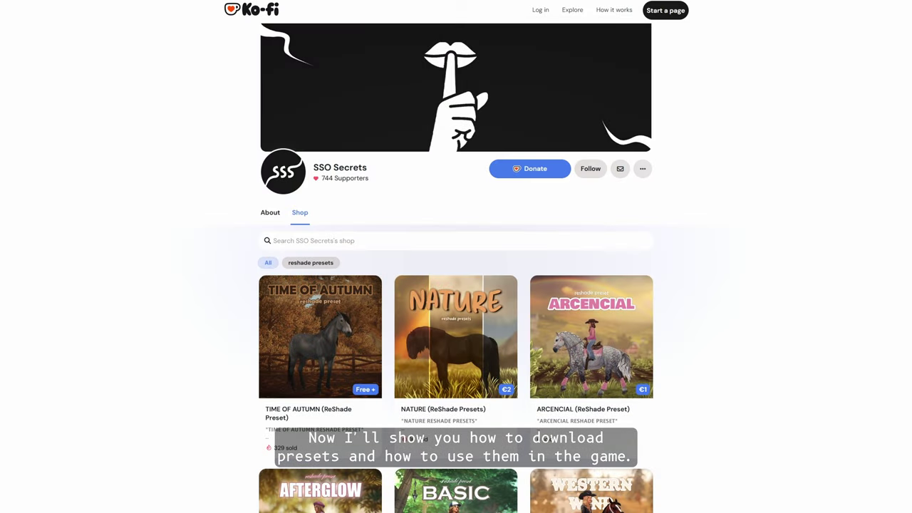
Step: Browse the ReShade presets offered in the SSO Secrets shop on Ko-fi
scroll(456, 285, down, 2)
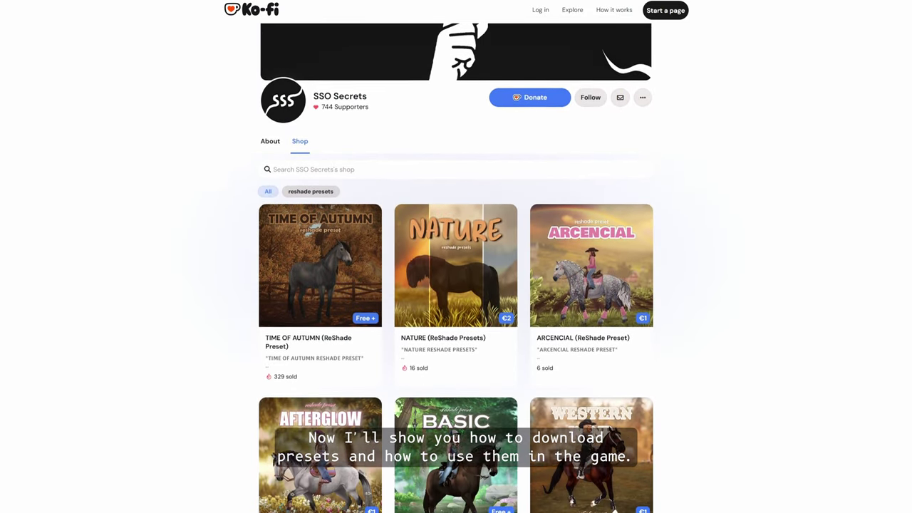
scroll(456, 285, down, 3)
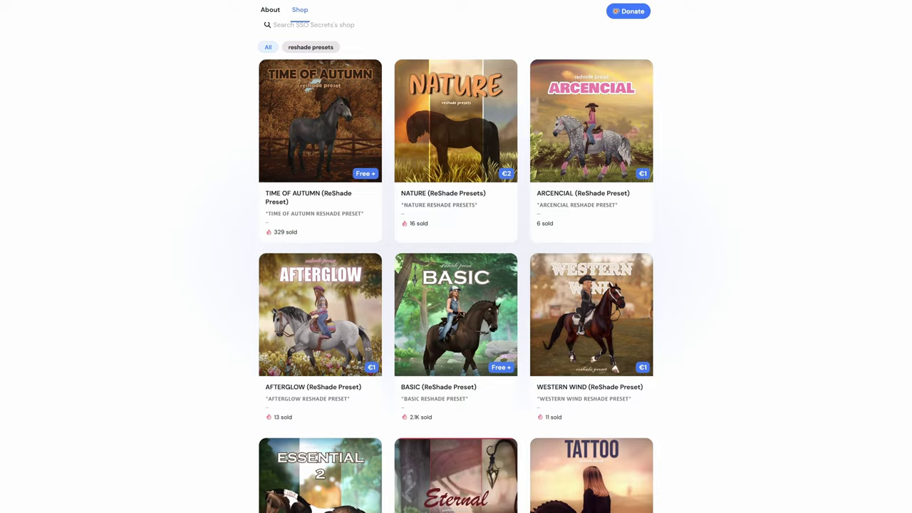
scroll(456, 285, down, 3)
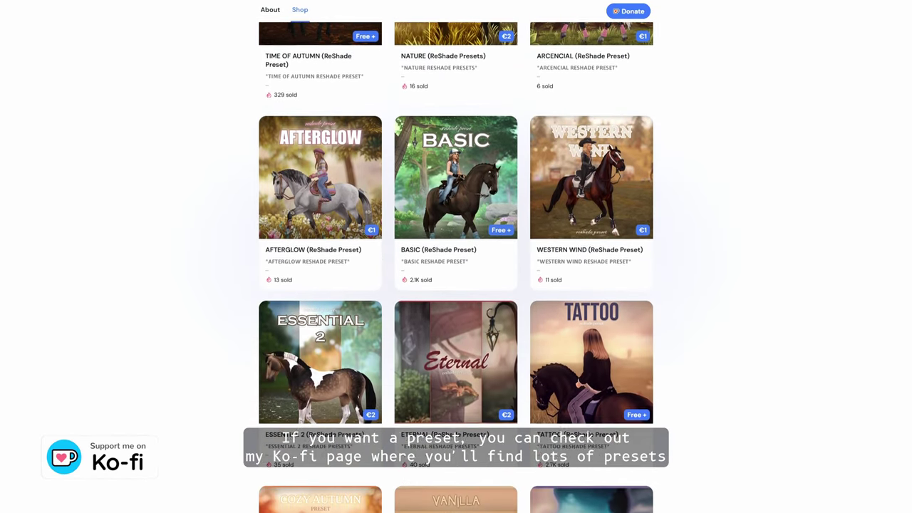
scroll(456, 285, down, 3)
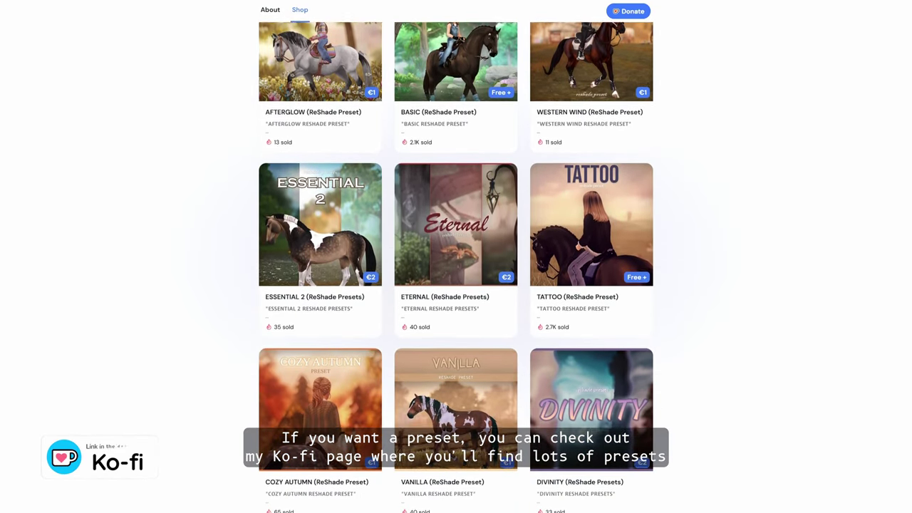
scroll(456, 285, down, 2)
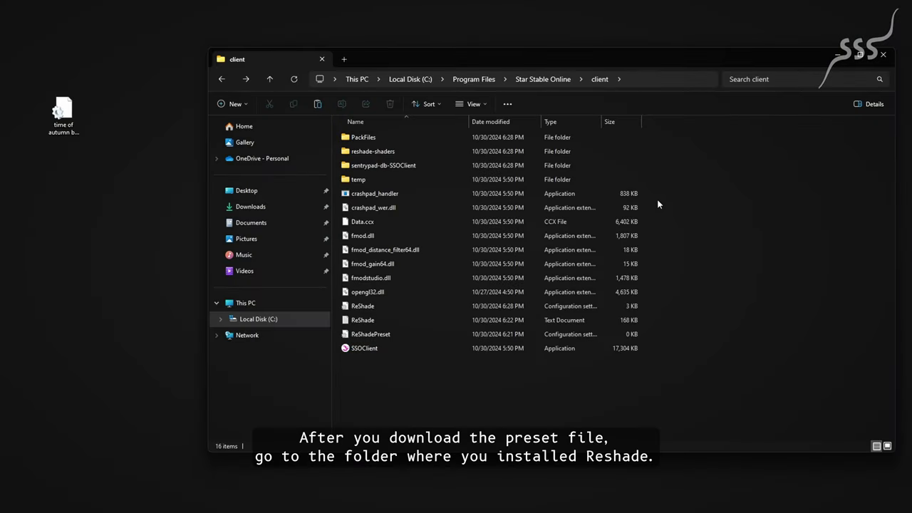
Step: Create a folder named presets in the Star Stable Online client folder
right_click(692, 186)
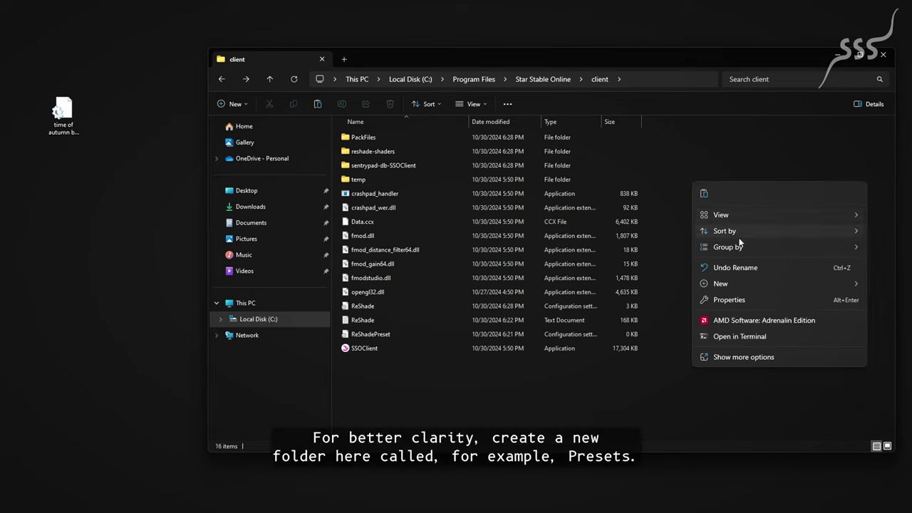
mouse_move(744, 285)
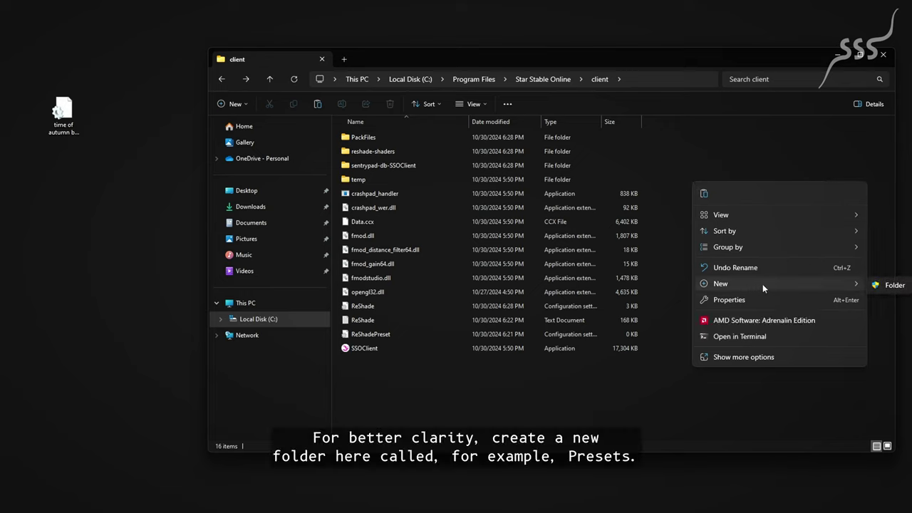
click(893, 285)
text(presets)
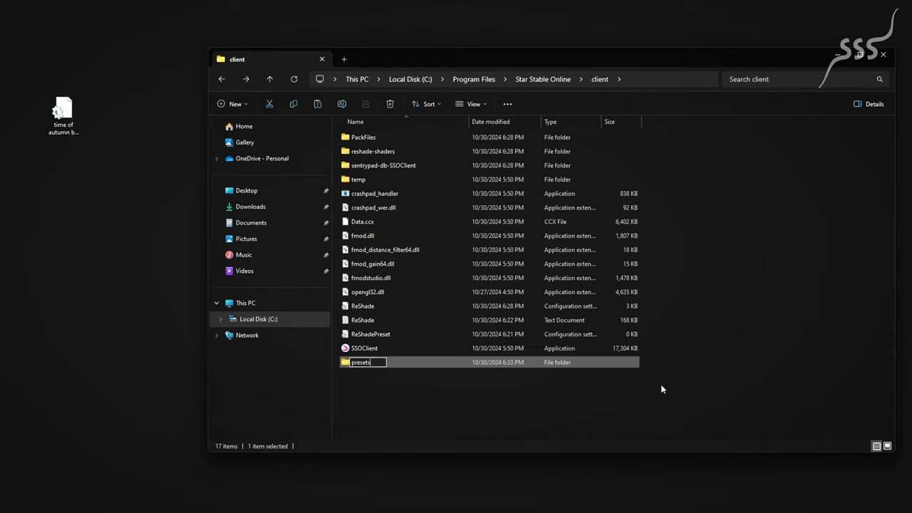
key(Return)
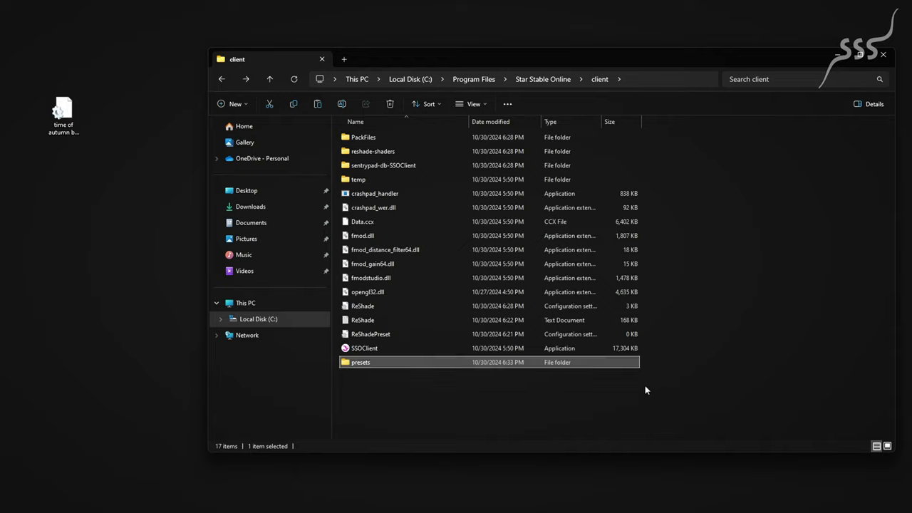
Step: Move the time of autumn preset file from the desktop into the presets folder, granting administrator permission
double_click(369, 365)
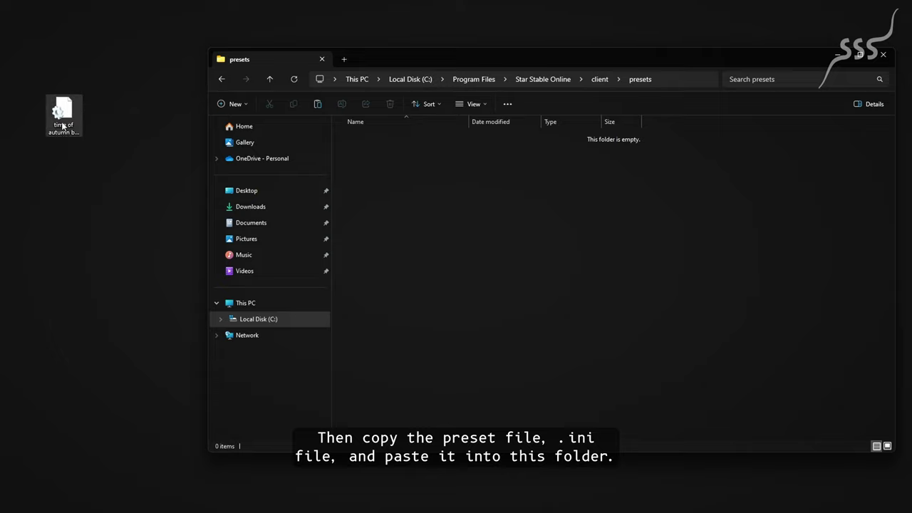
drag(63, 126, 434, 217)
click(361, 182)
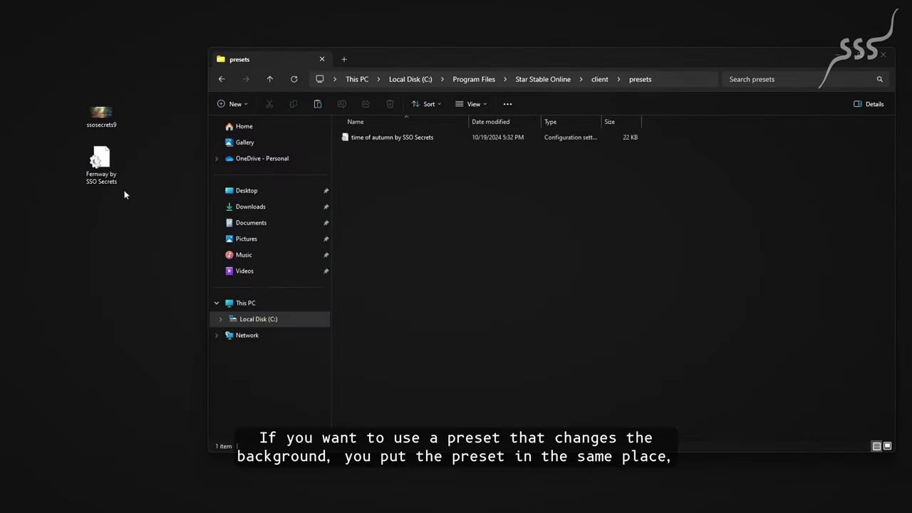
Step: Move the Fernway by SSO Secrets preset file from the desktop into the presets folder, granting administrator permission
drag(101, 165, 430, 213)
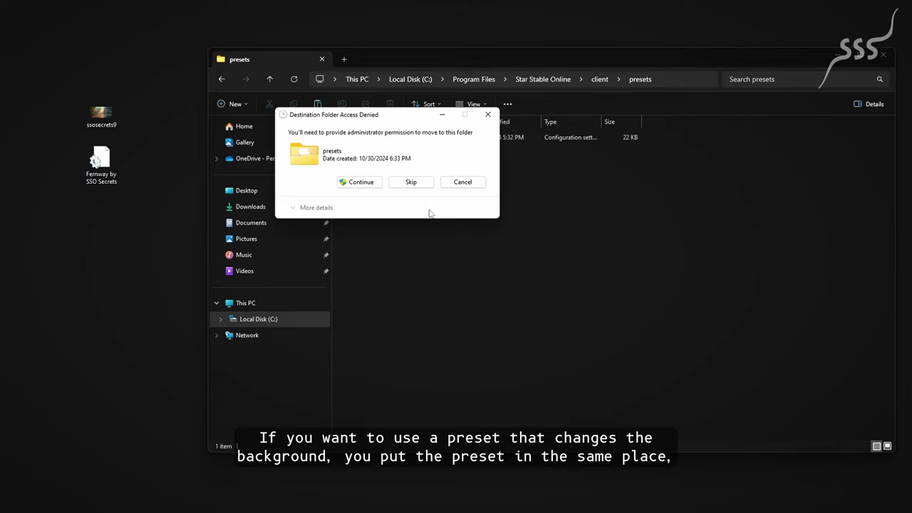
click(364, 184)
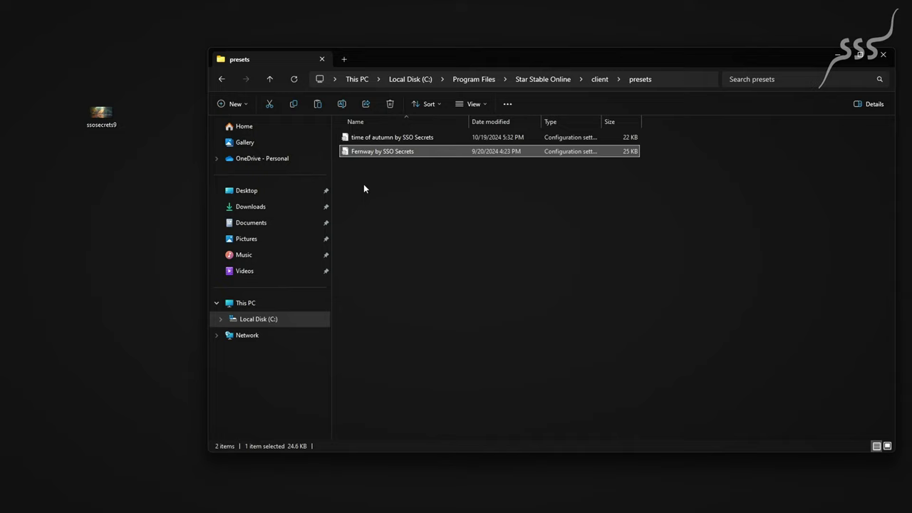
Step: Move the ssosecrets9 image from the desktop into the Textures folder inside the client's reshade-shaders folder
click(222, 79)
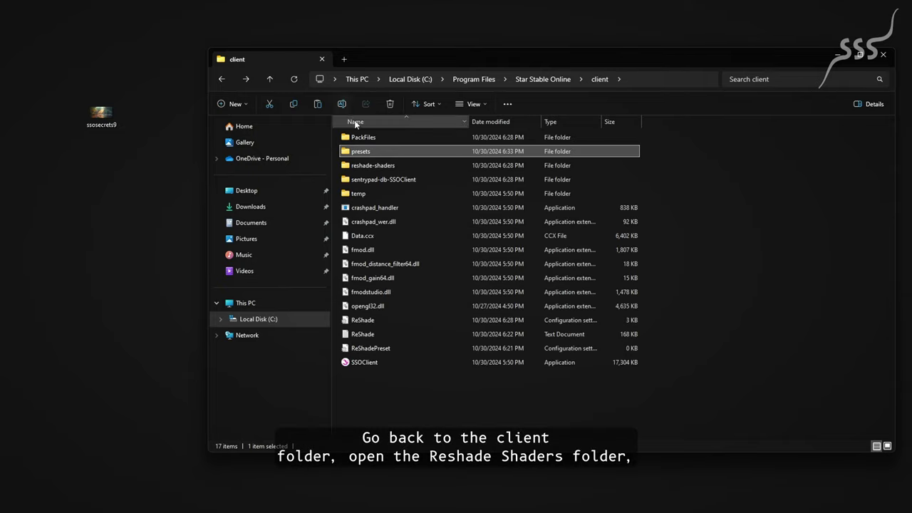
double_click(376, 167)
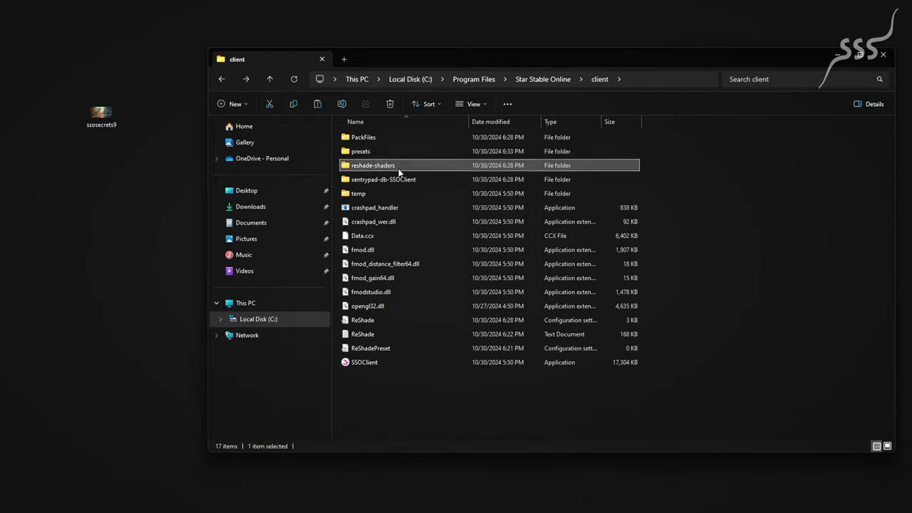
click(365, 152)
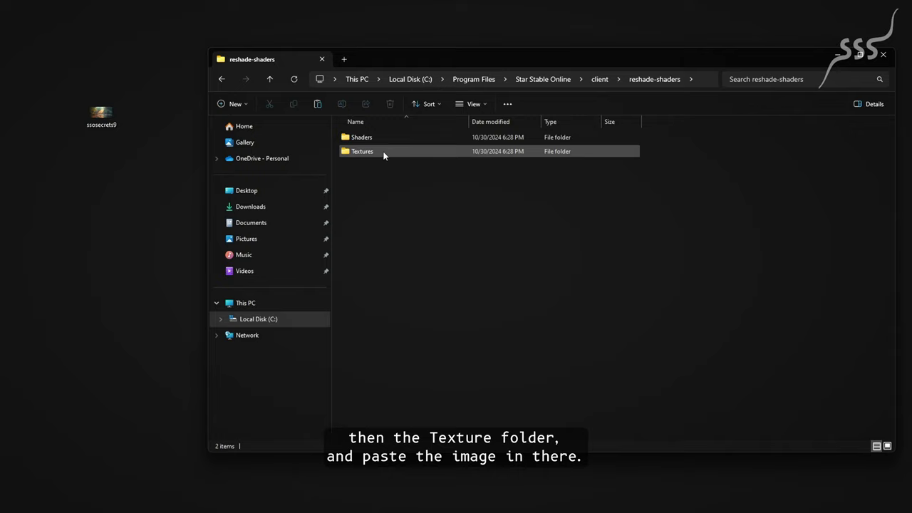
double_click(383, 154)
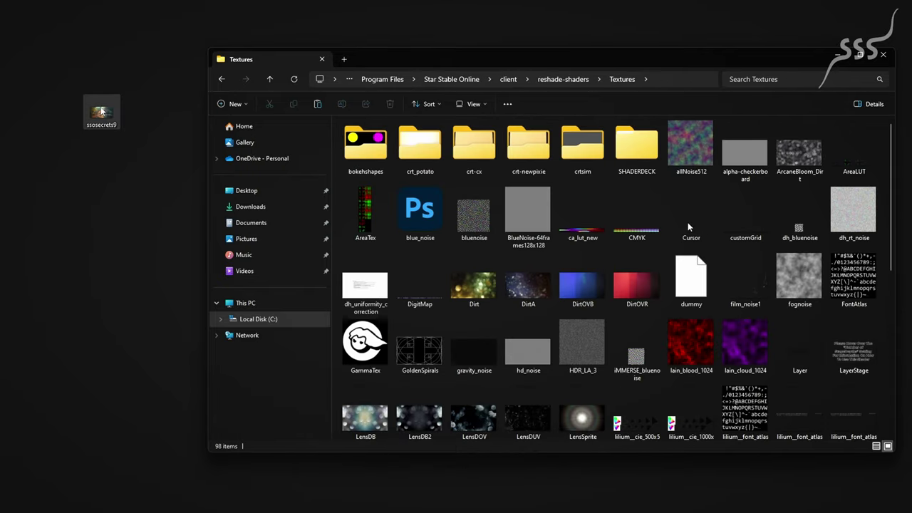
drag(101, 112, 499, 235)
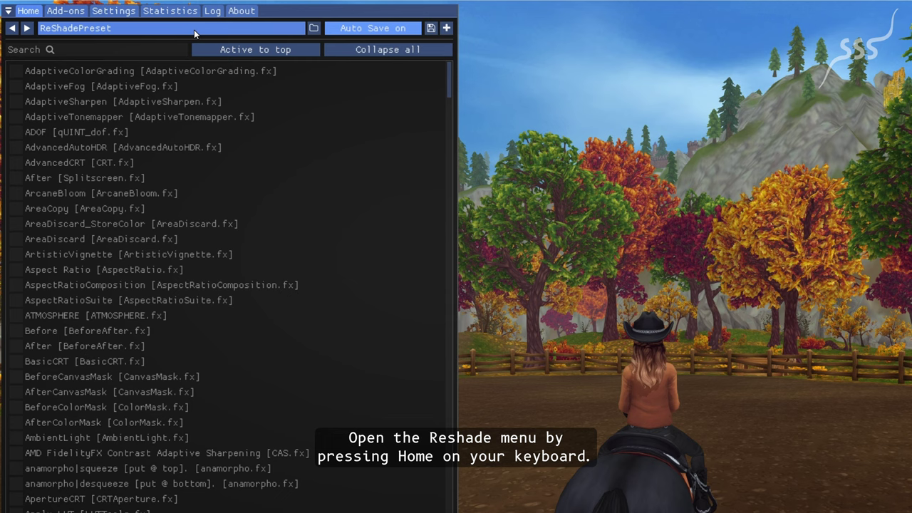
Step: In the in-game ReShade overlay, load the Fernway by SSO Secrets.ini preset from the presets folder
click(194, 29)
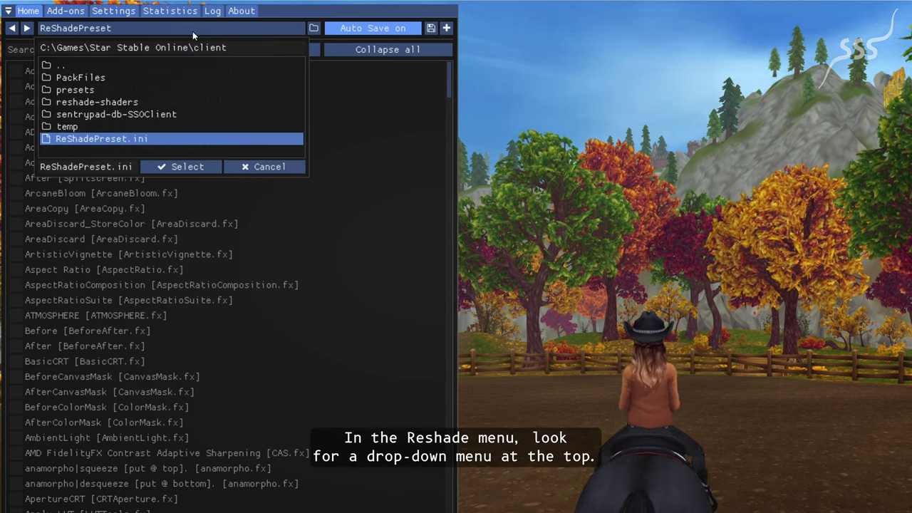
double_click(163, 89)
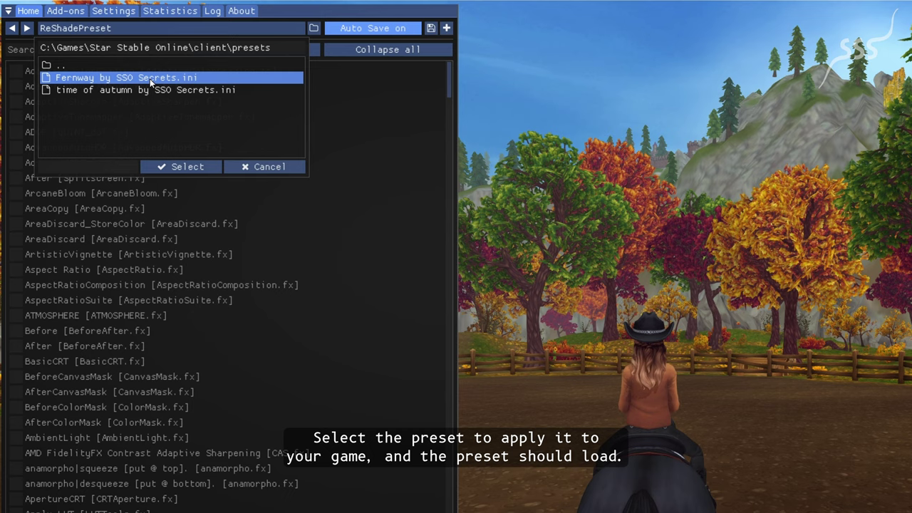
double_click(150, 79)
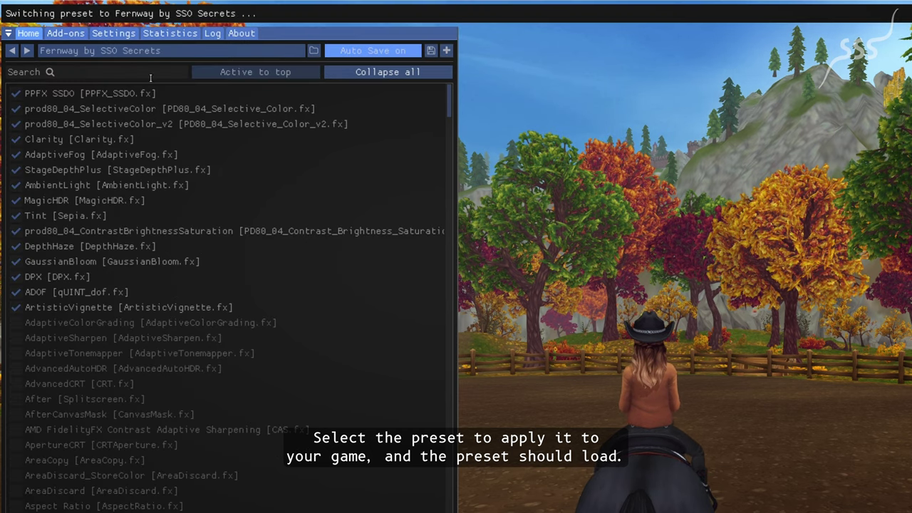